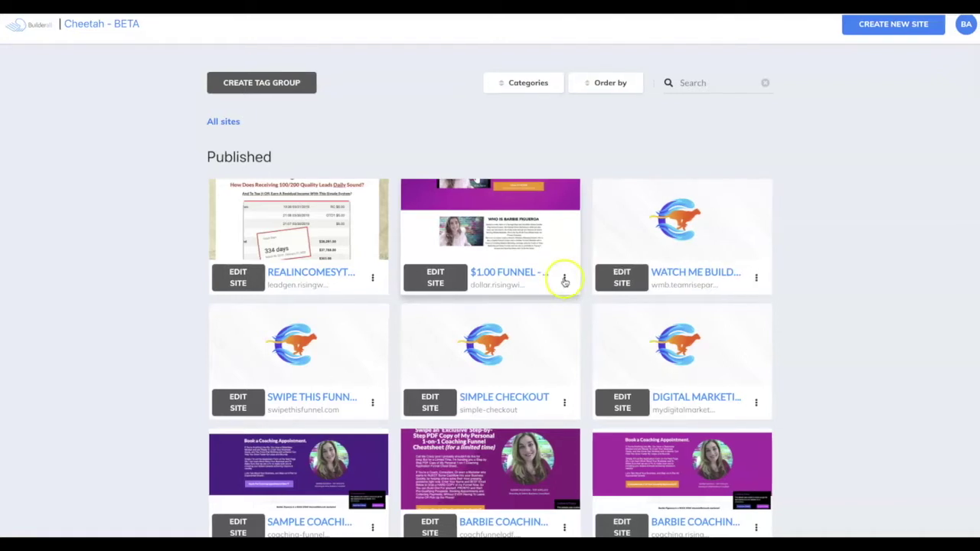
Open the live website of the published $1.00 Funnel and look through its landing page
click(565, 280)
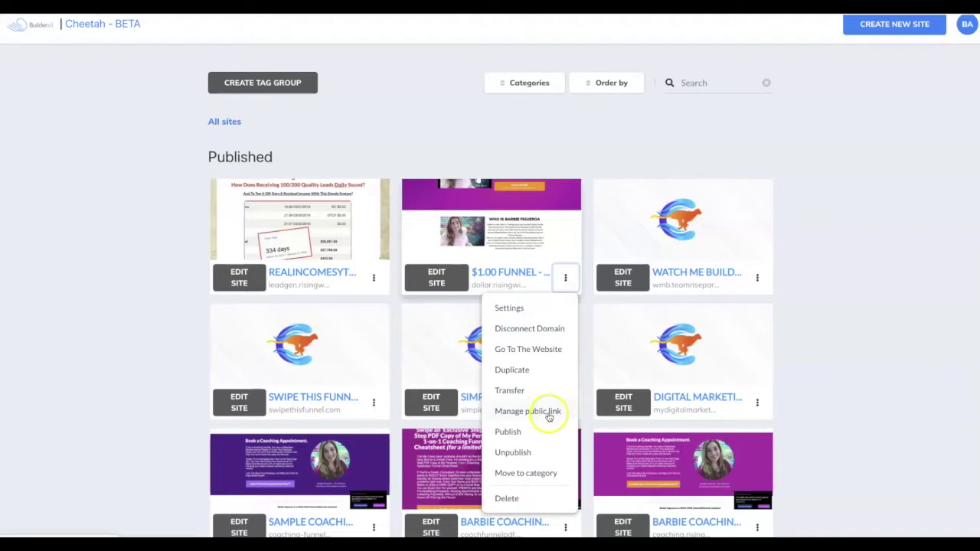
click(542, 353)
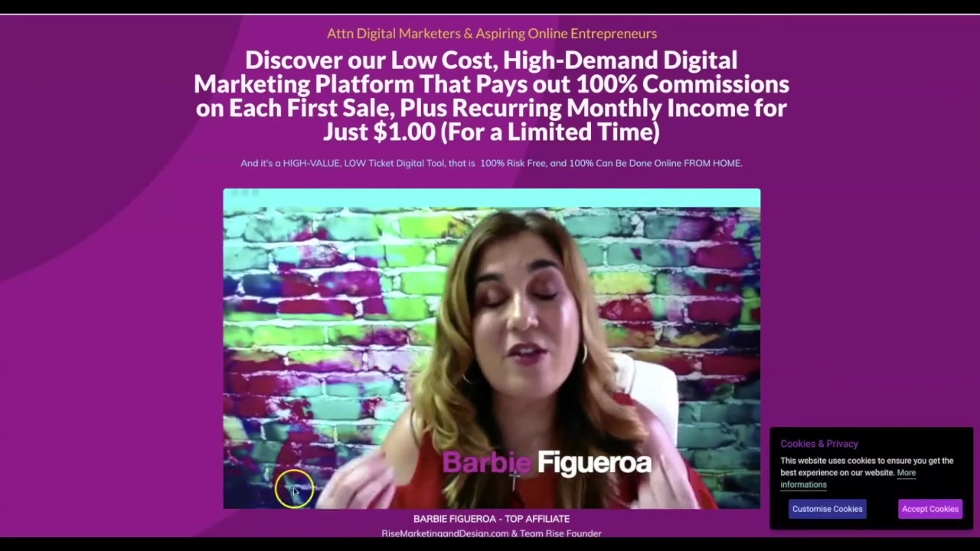
scroll(452, 410, down, 4)
scroll(688, 306, up, 1)
scroll(736, 262, up, 3)
scroll(846, 288, up, 1)
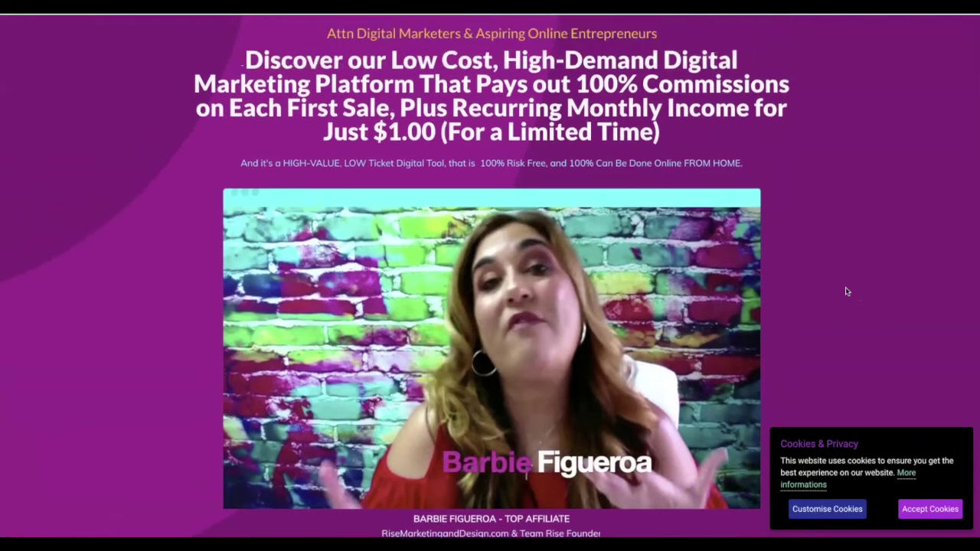
scroll(846, 292, down, 15)
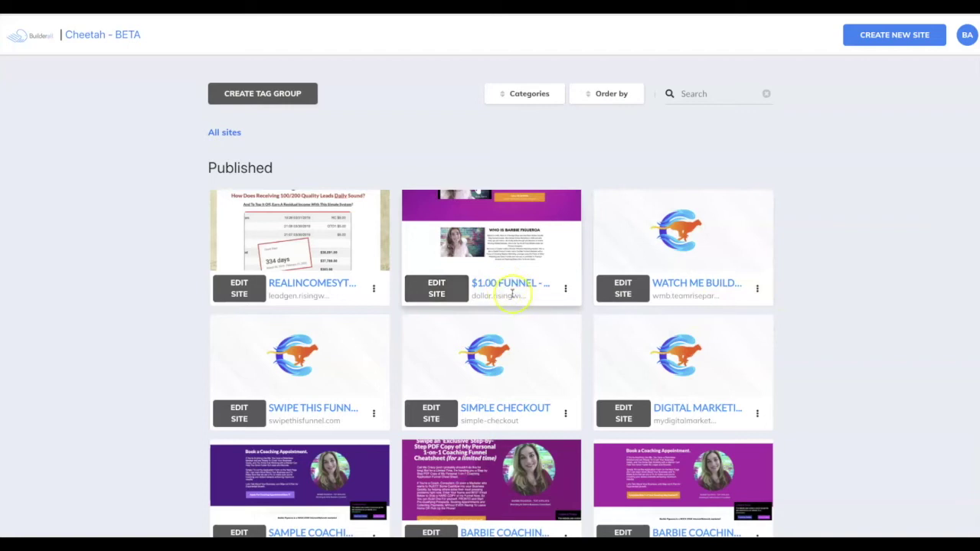
Duplicate the published $1.00 Funnel site and locate its copy among the unpublished sites
click(565, 289)
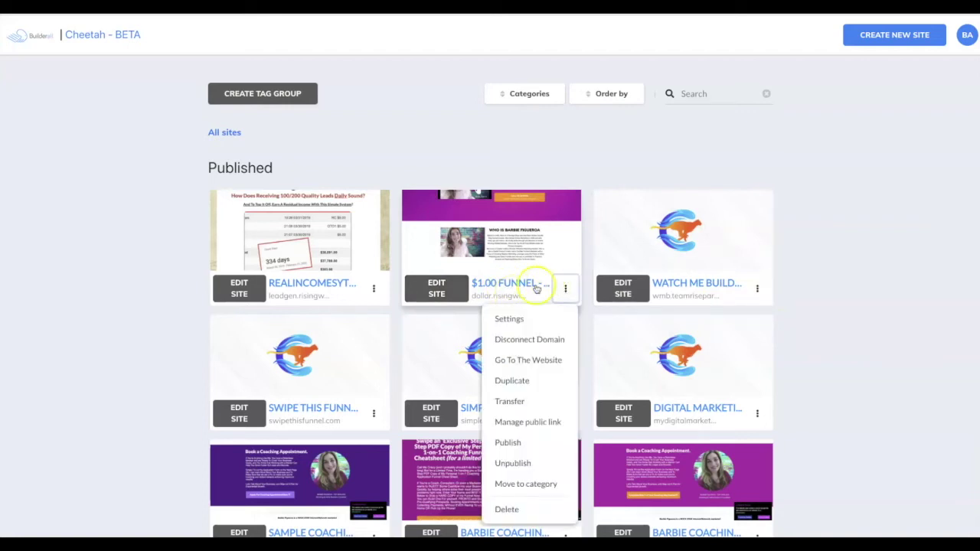
click(525, 383)
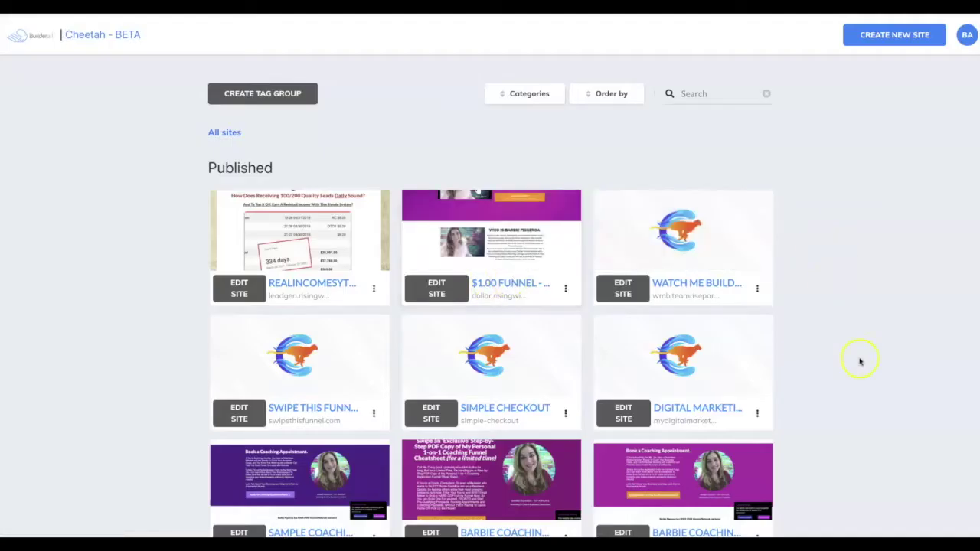
scroll(838, 304, down, 4)
scroll(837, 304, down, 3)
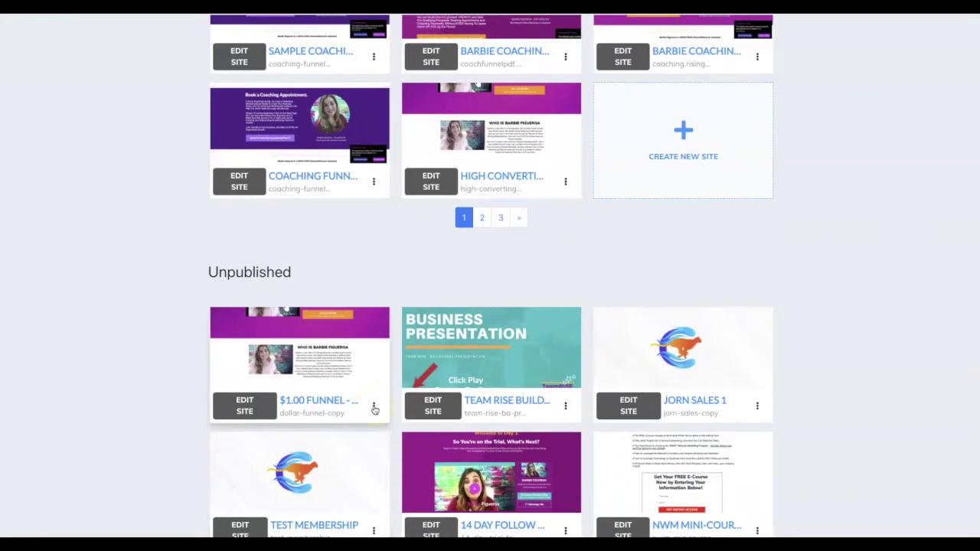
click(374, 406)
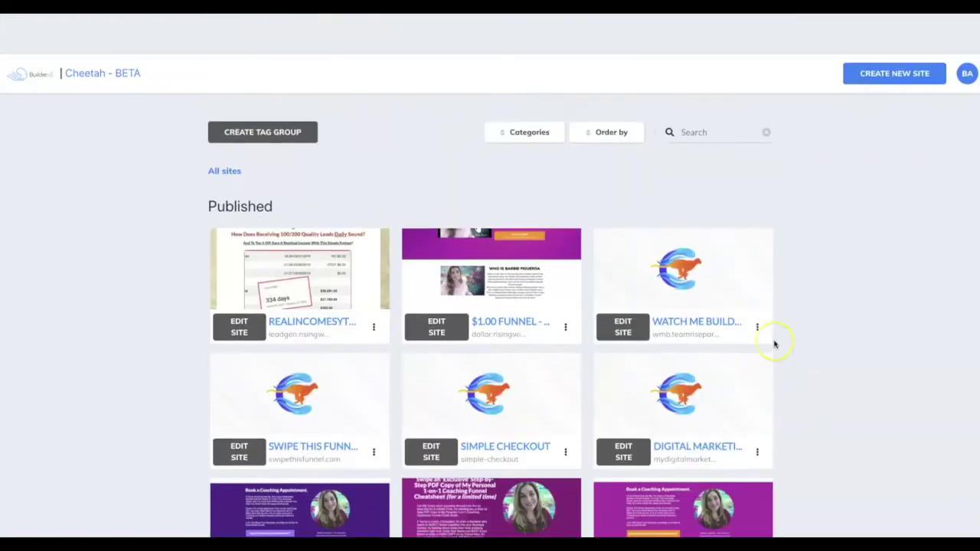
Enable the public link for the unpublished $1.00 Funnel copy and copy the link
scroll(773, 344, down, 6)
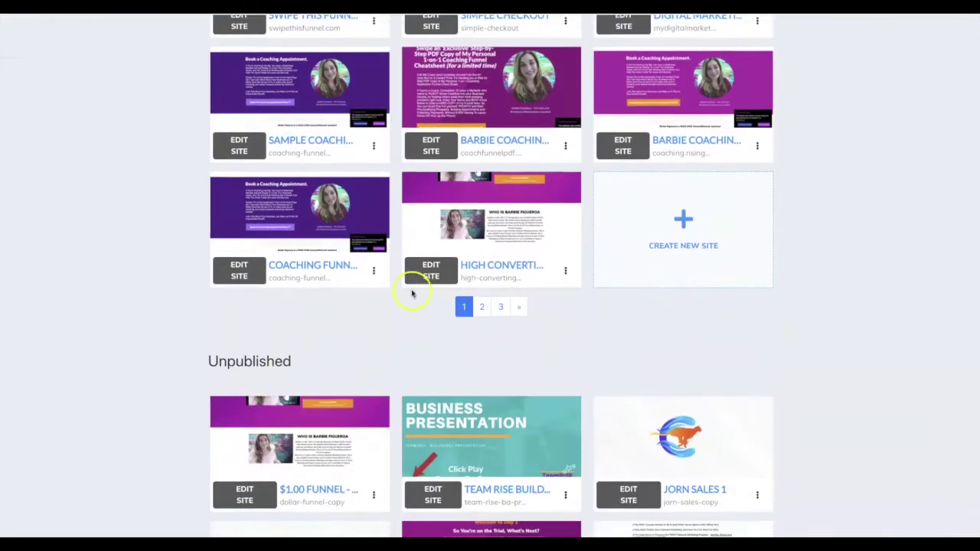
scroll(814, 350, down, 1)
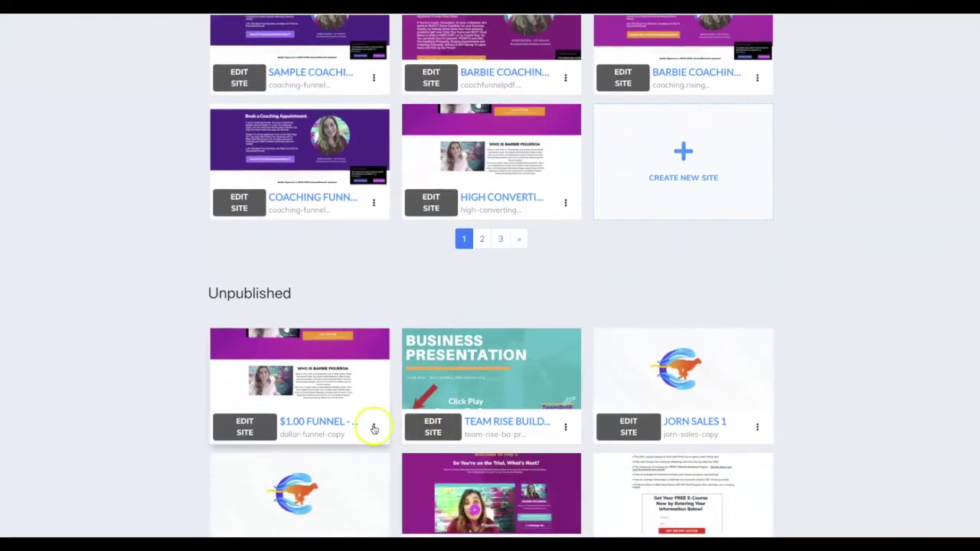
click(373, 427)
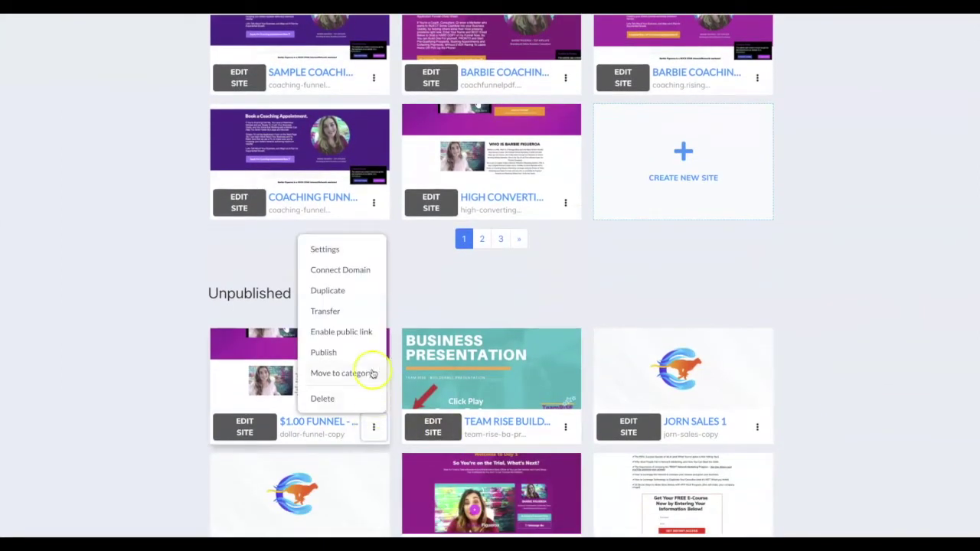
click(340, 334)
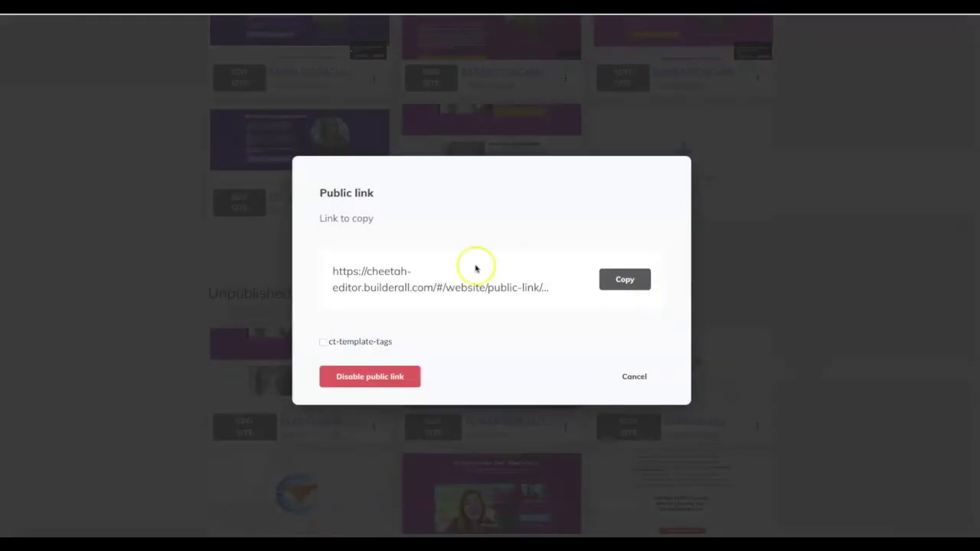
click(632, 282)
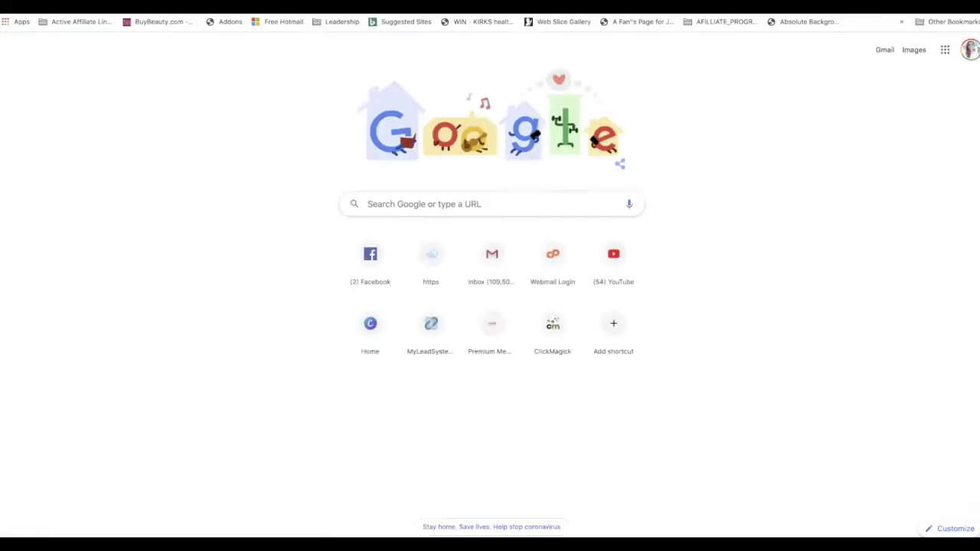
Load the copied public link in a new tab, confirm importing the $1.00 Funnel - Digital Business 1 site, and go to its dashboard
key(Return)
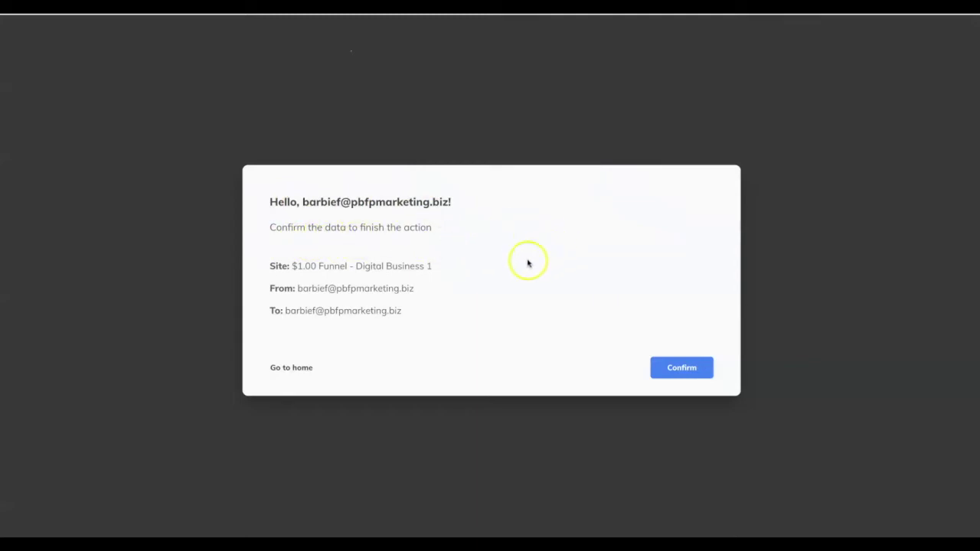
click(689, 370)
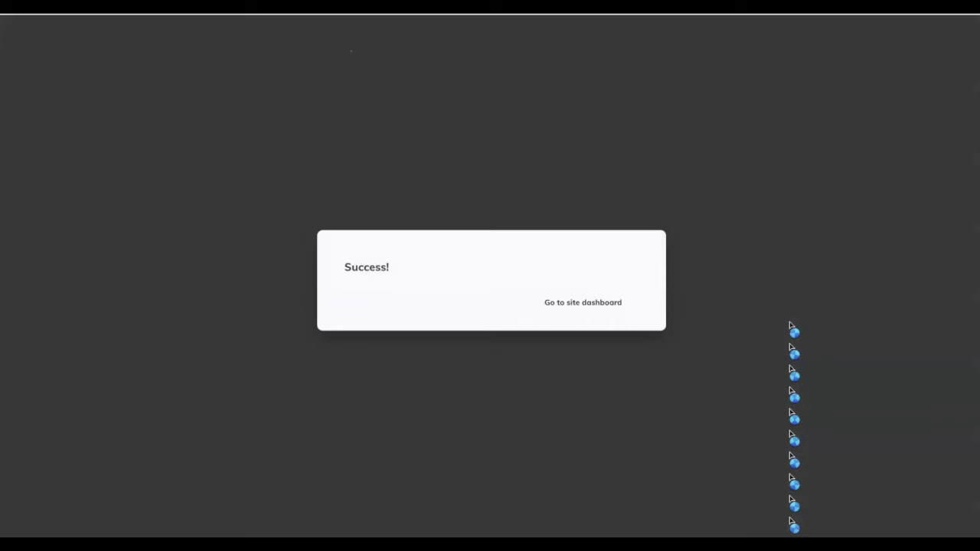
click(575, 305)
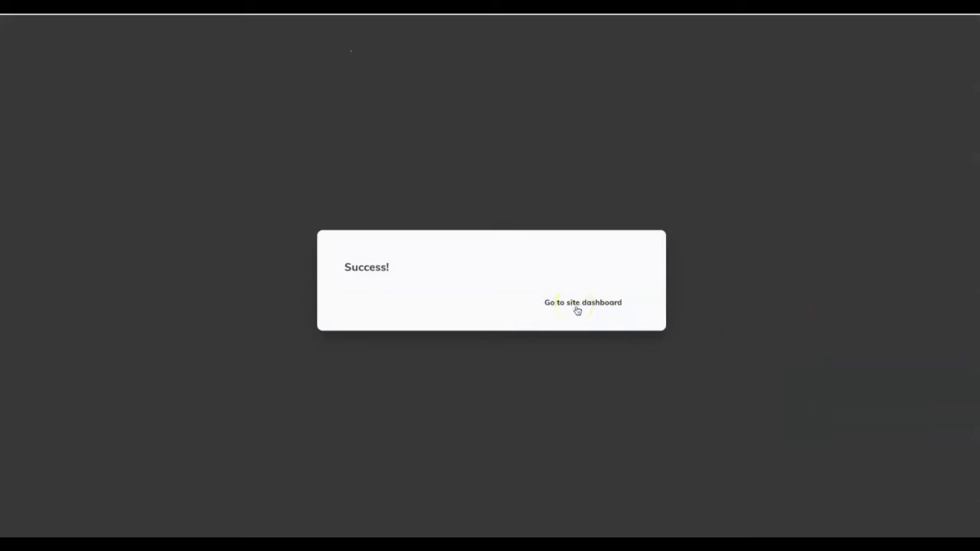
click(584, 305)
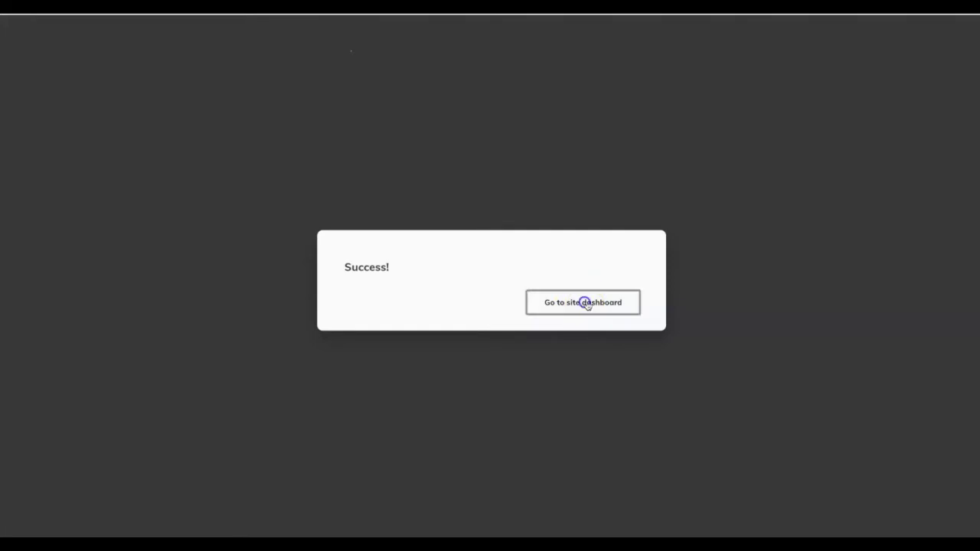
drag(179, 93, 334, 118)
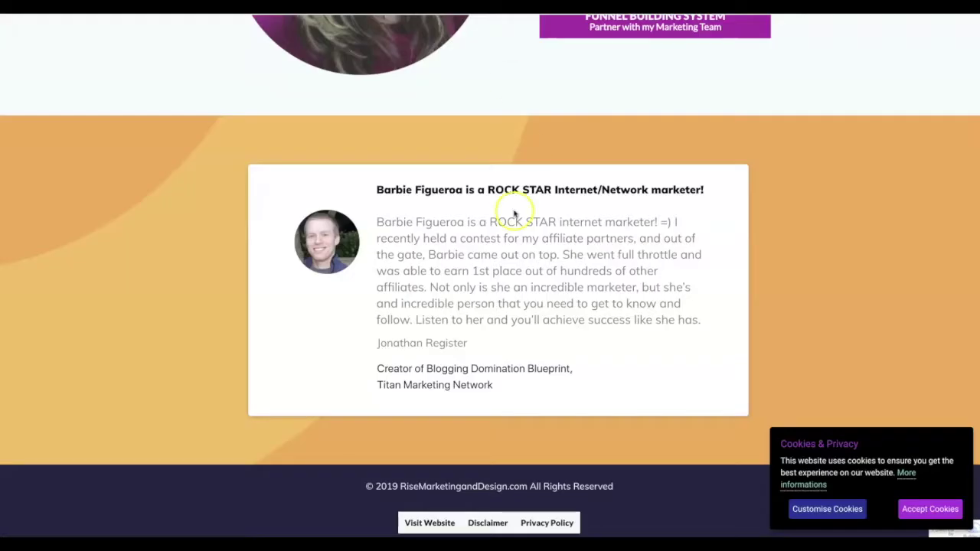
Dismiss the public link dialog and open the high-converting page of the unpublished $1.00 Funnel copy for editing
scroll(503, 212, up, 15)
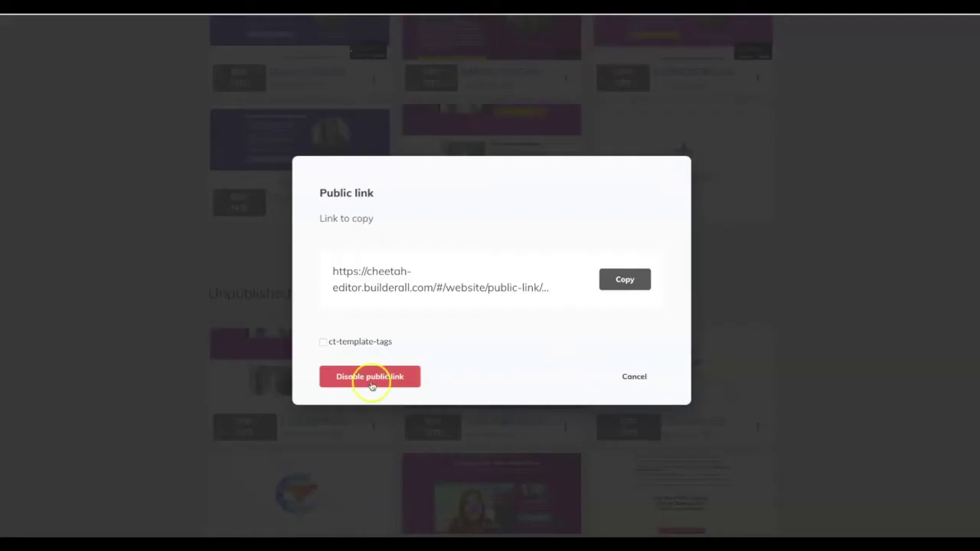
click(629, 376)
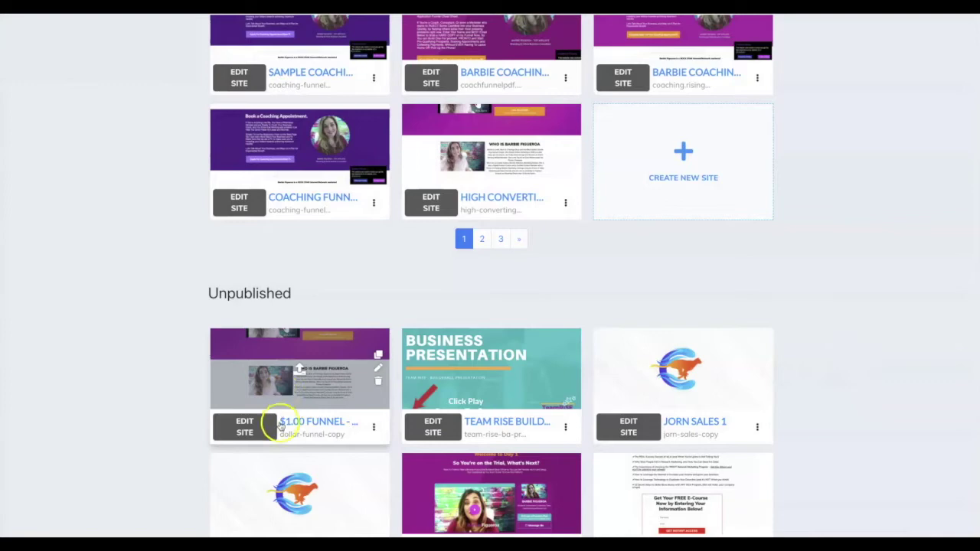
click(233, 423)
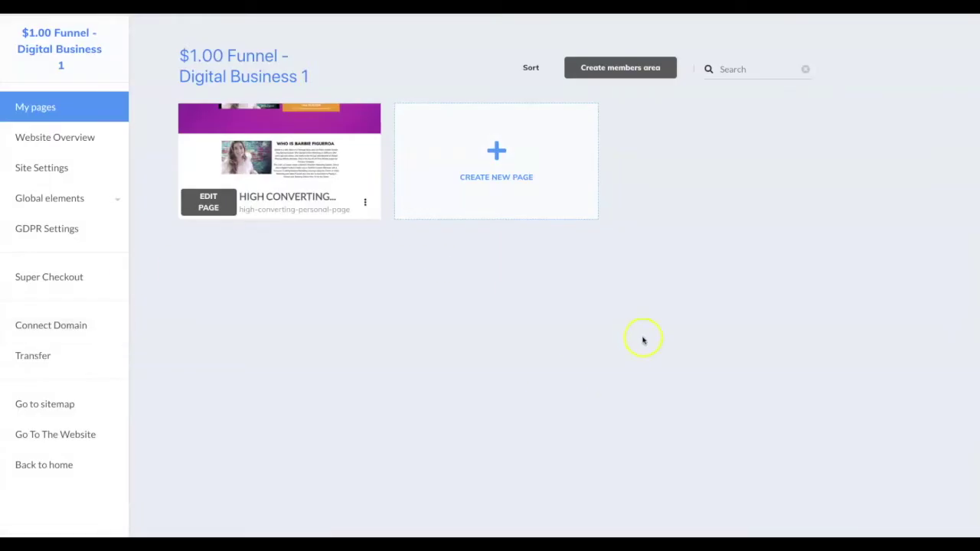
click(209, 208)
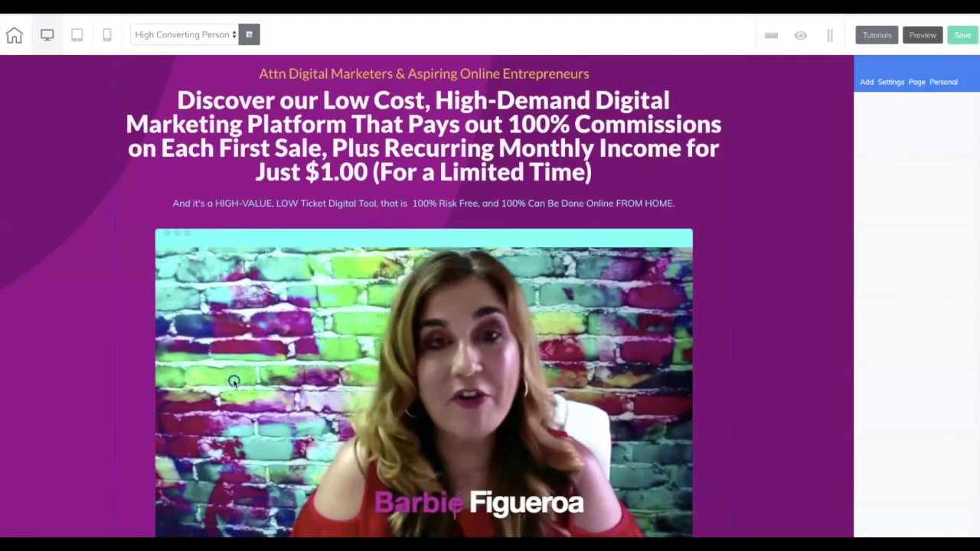
Select the embedded video, followed by the "YES, CONTINUE TO THE NEXT VIDEO >>" button beneath it
click(235, 383)
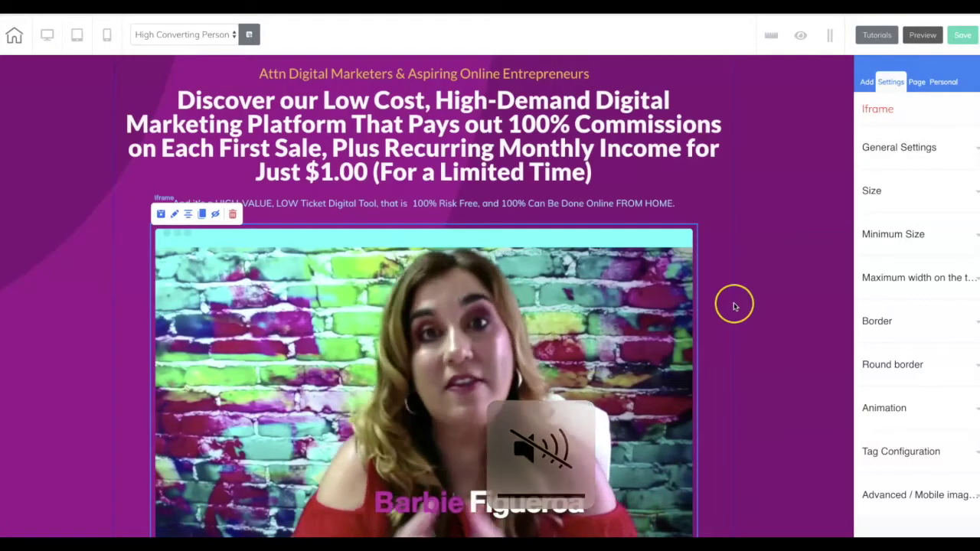
scroll(735, 302, down, 2)
scroll(751, 301, down, 2)
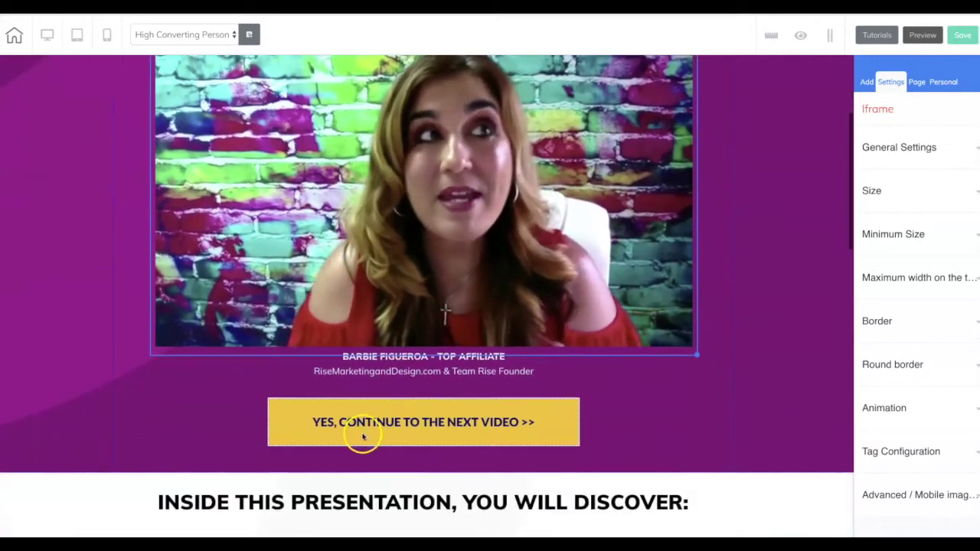
click(365, 426)
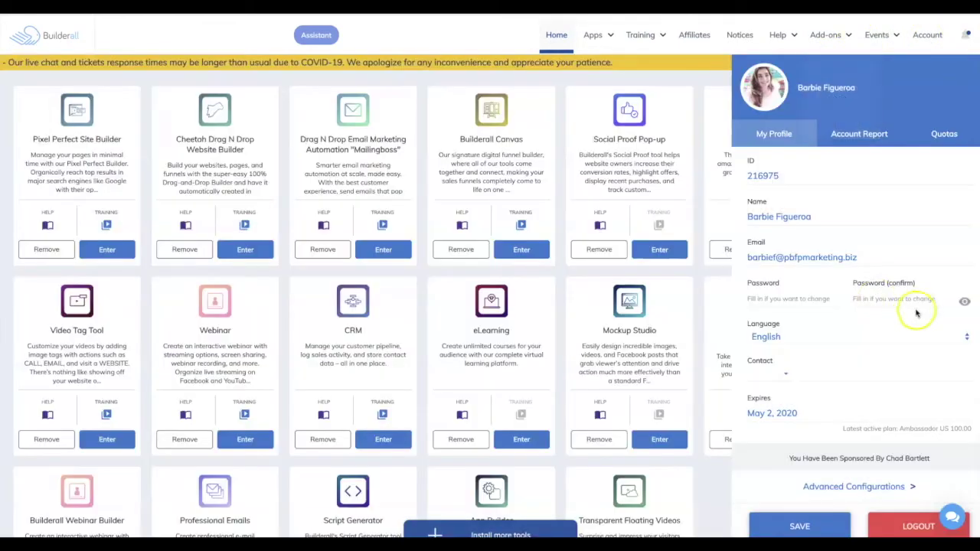
Open the Tags settings in the Builderall account's advanced configurations
click(882, 458)
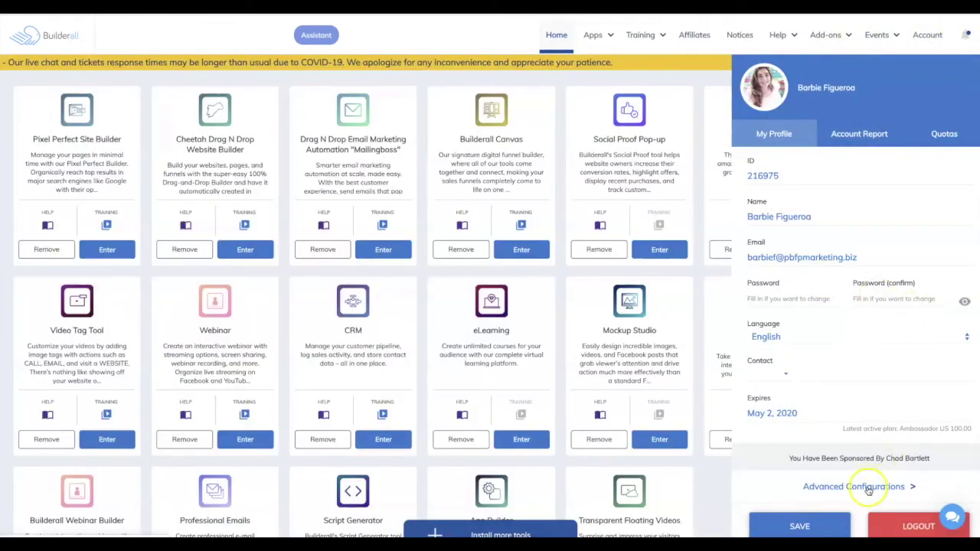
click(870, 490)
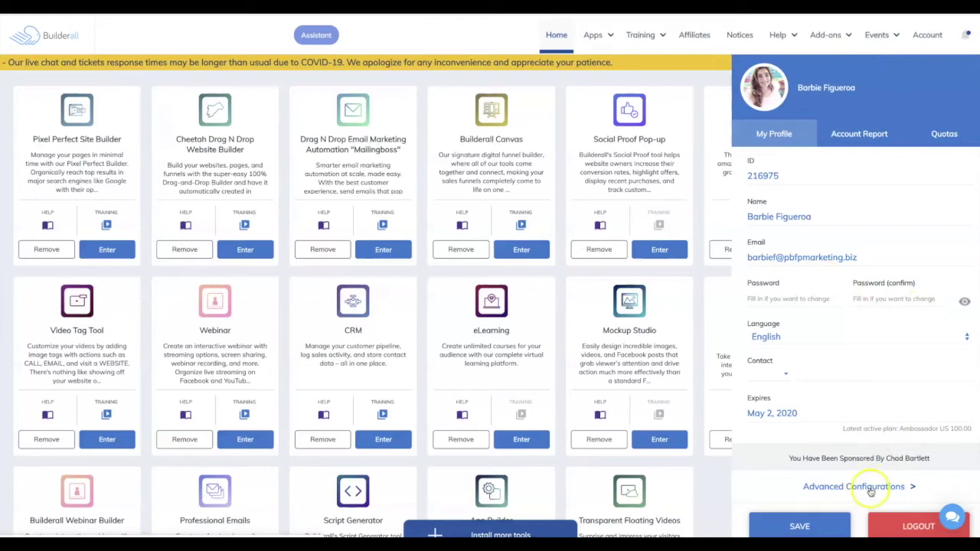
click(868, 489)
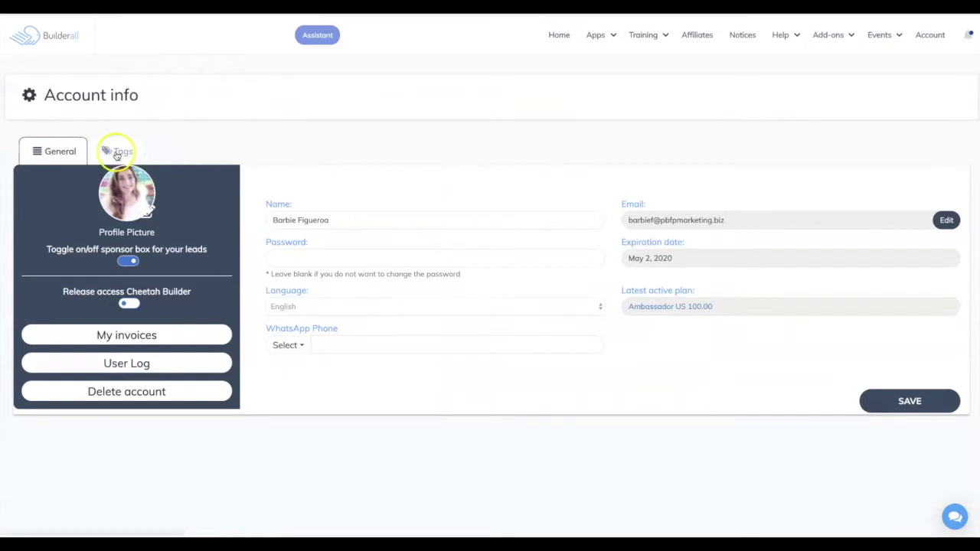
click(121, 153)
click(496, 147)
scroll(497, 150, down, 1)
scroll(497, 149, down, 1)
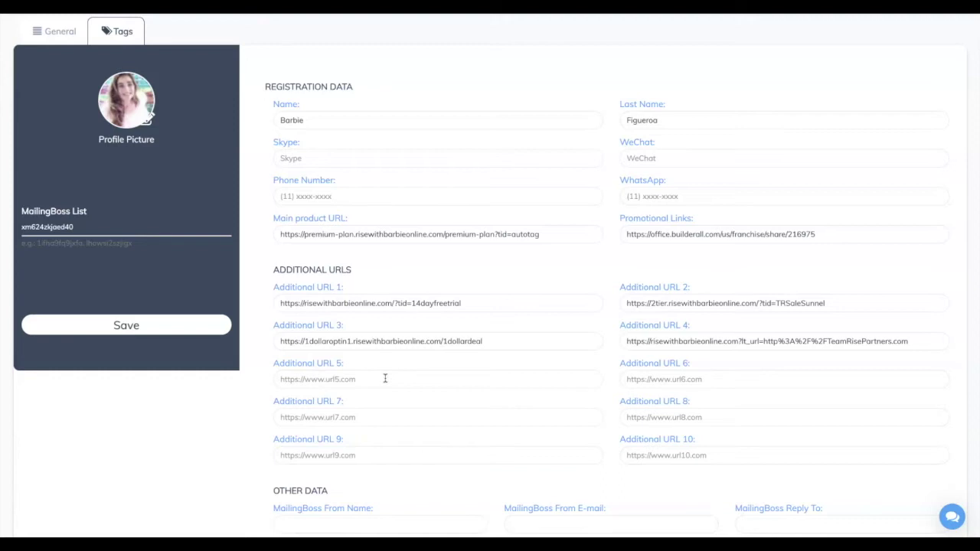
click(395, 377)
click(431, 380)
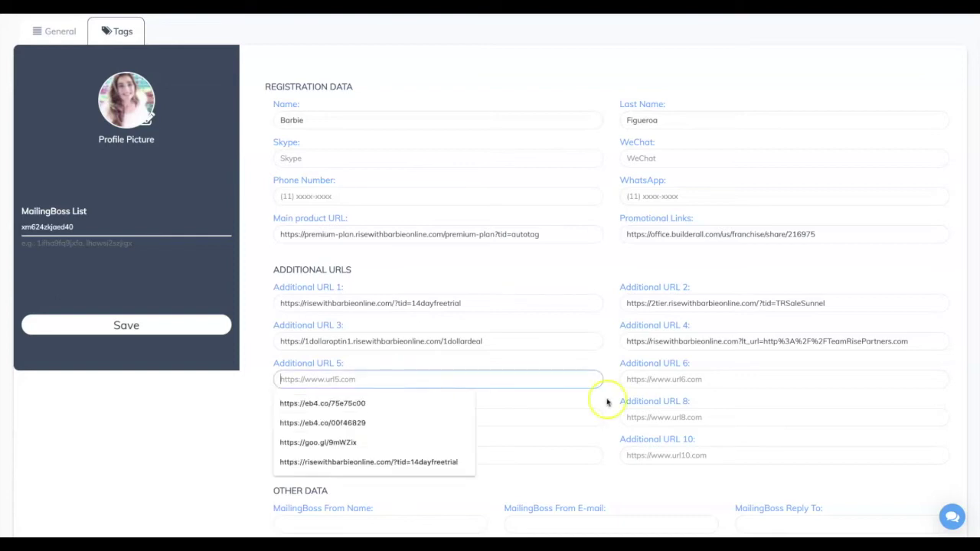
text(htt)
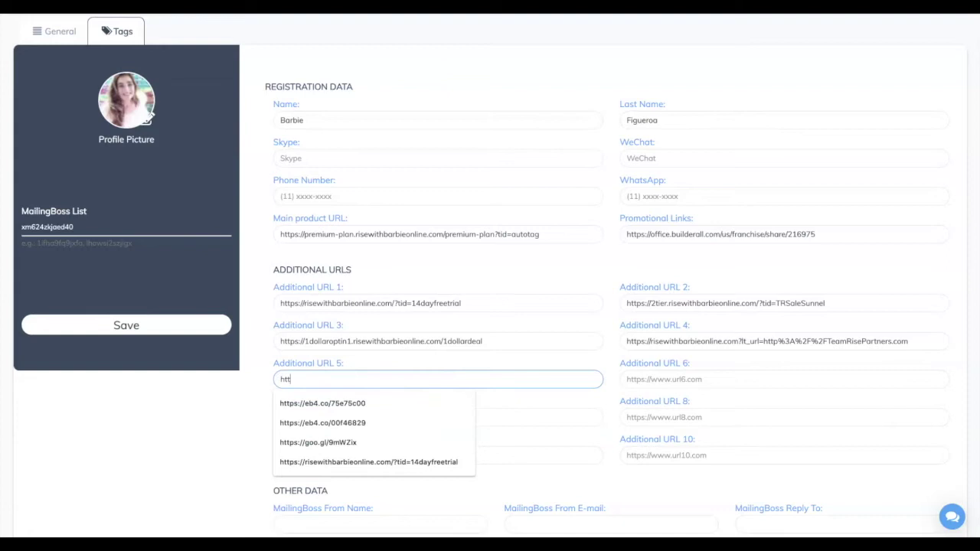
text(p://)
text(www.RiseMa)
text(rektin)
key(BackSpace)
key(BackSpace)
key(BackSpace)
key(BackSpace)
key(BackSpace)
text(ketingandDesign.com)
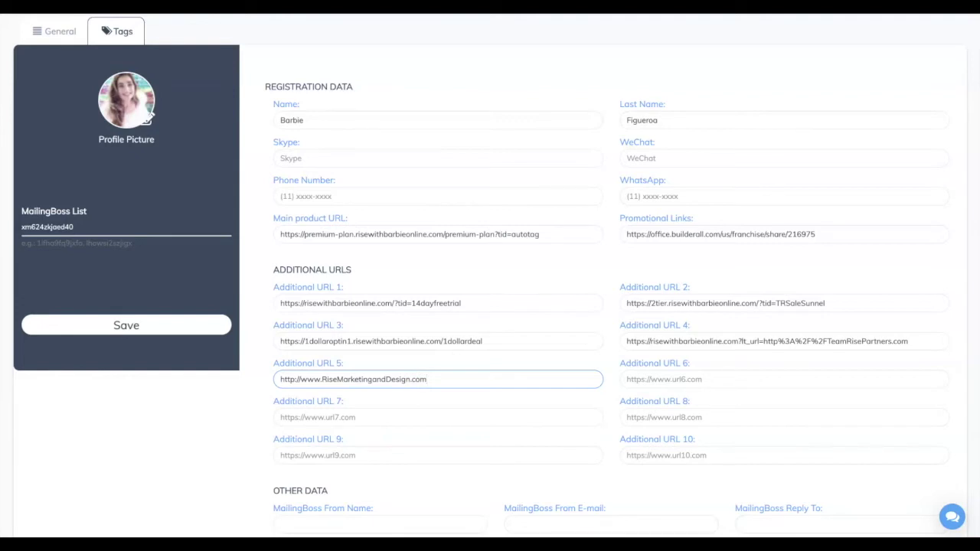
Check the Additional URL 5 address and the remaining tag fields, and save the account's tag data
drag(435, 381, 271, 380)
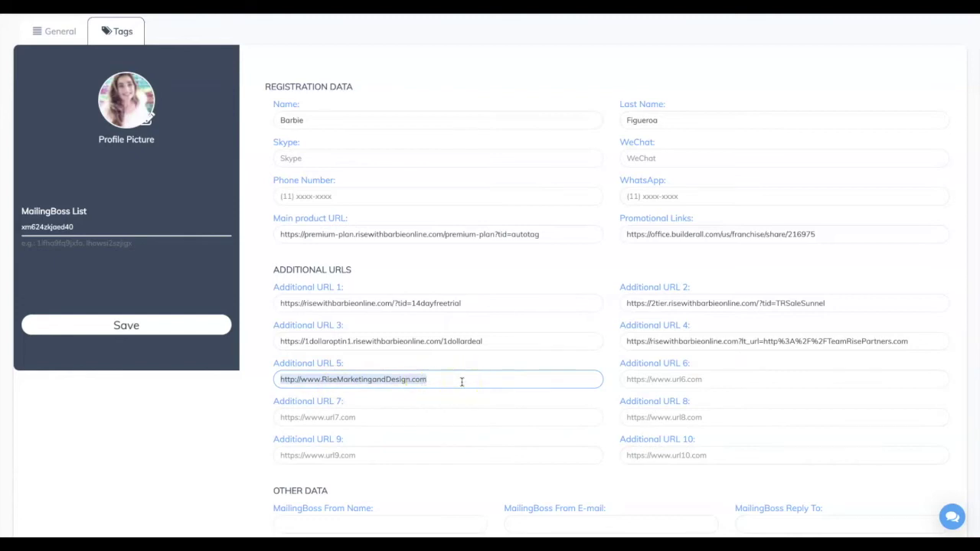
scroll(461, 382, down, 2)
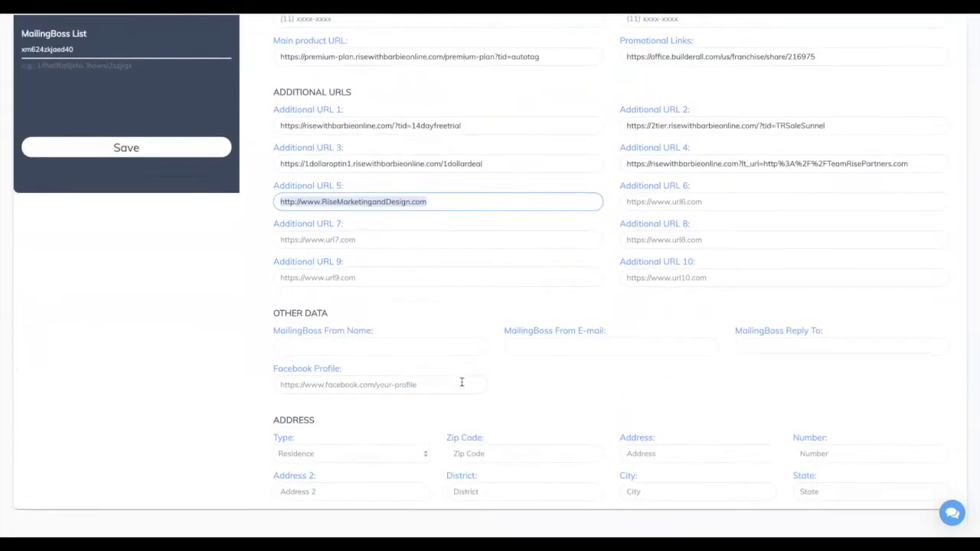
click(139, 252)
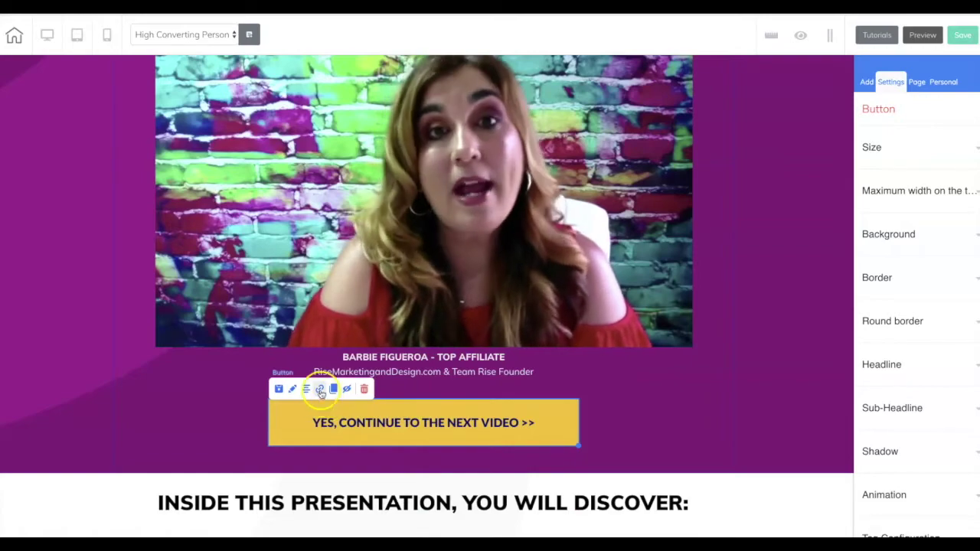
Link the "YES, CONTINUE TO THE NEXT VIDEO >>" button to the Additional URL 5 Builderall autotag
click(320, 389)
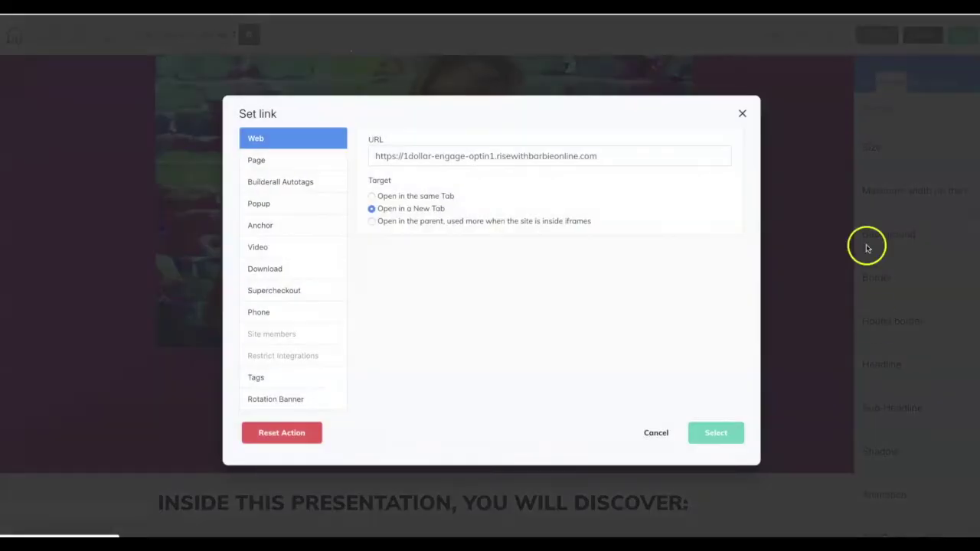
click(264, 183)
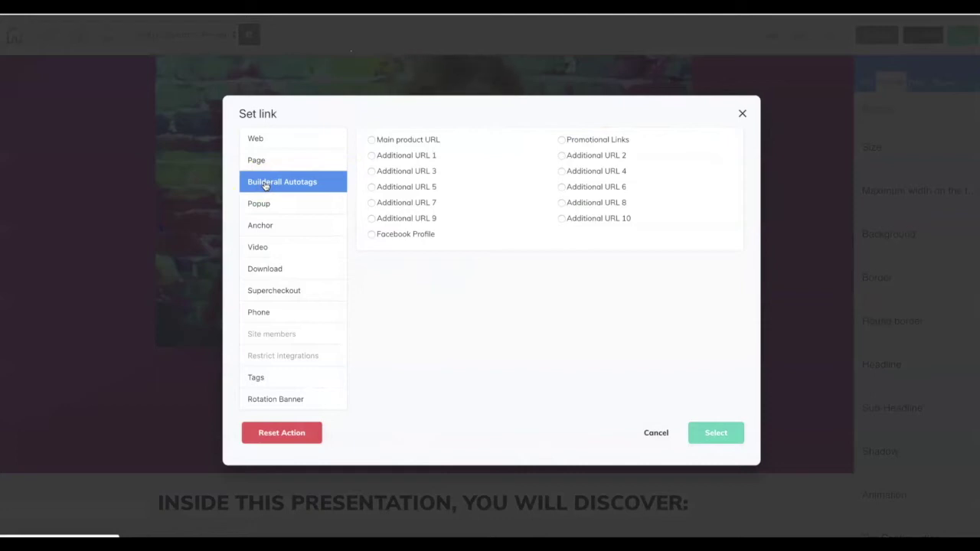
click(371, 188)
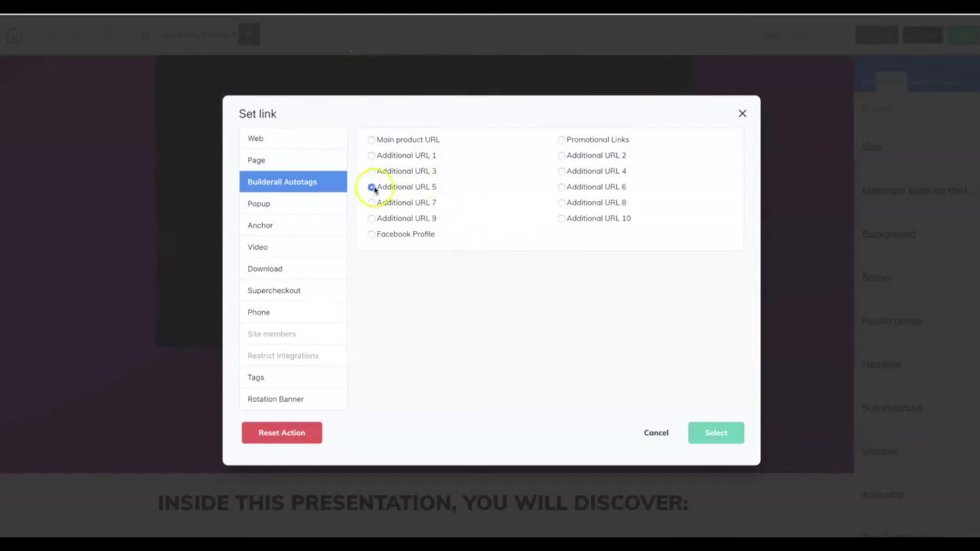
drag(372, 188, 446, 188)
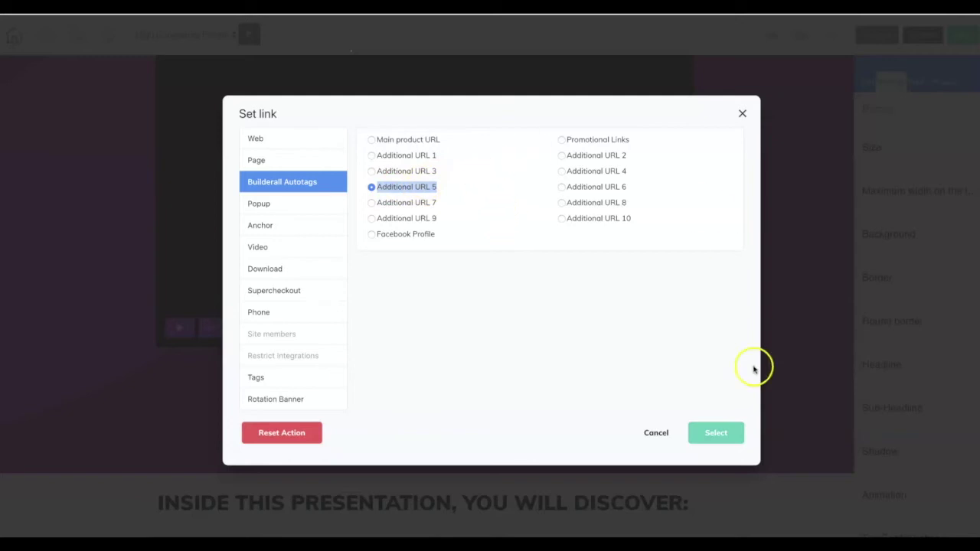
click(716, 434)
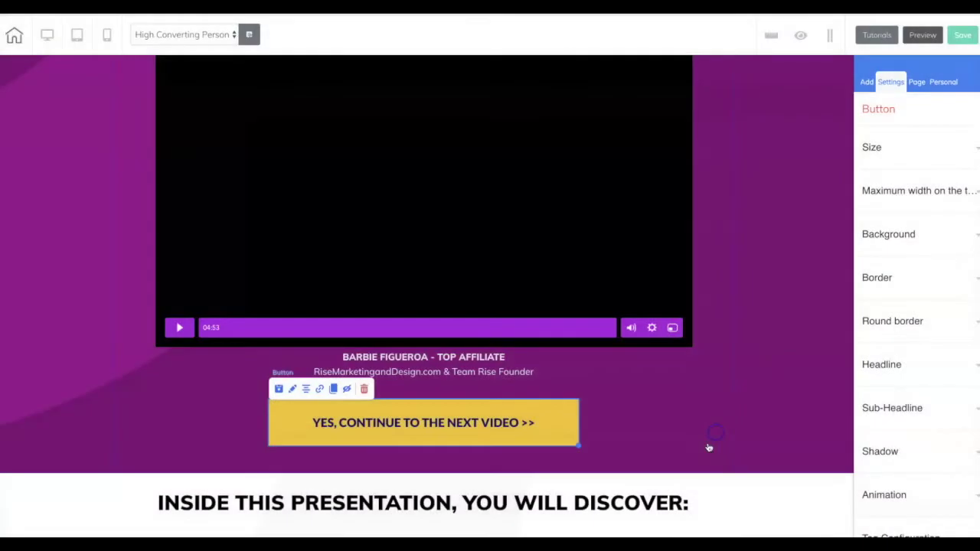
Save the page and publish the site, repeating the save and publish once more
click(962, 35)
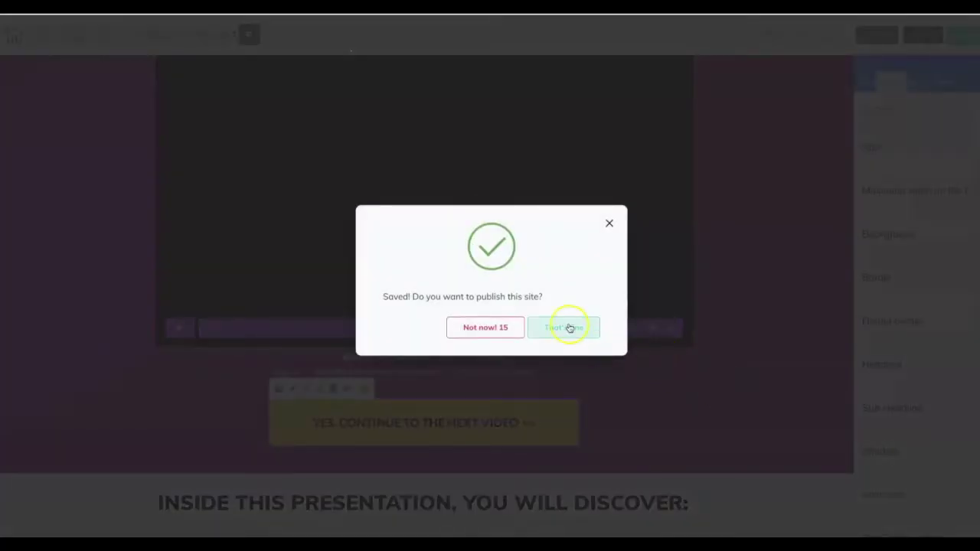
click(568, 328)
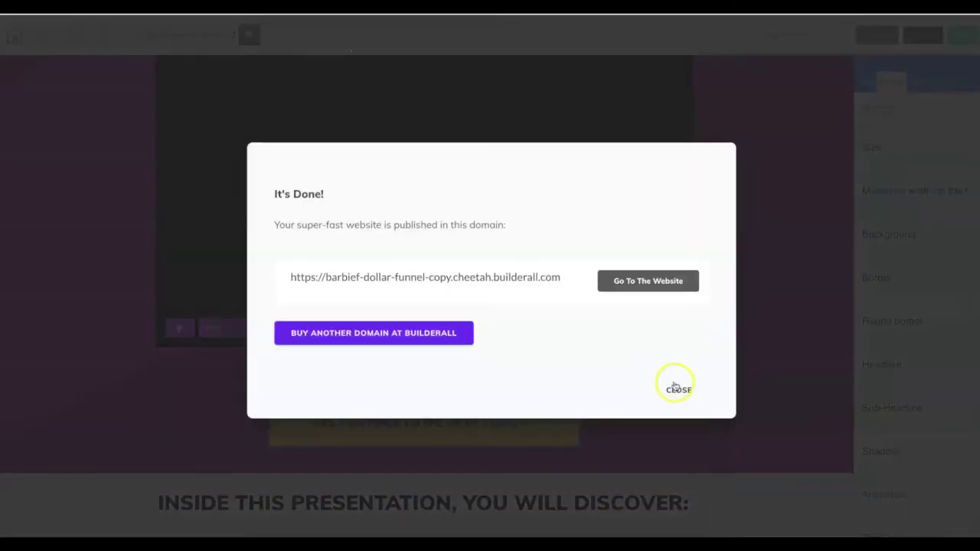
click(671, 389)
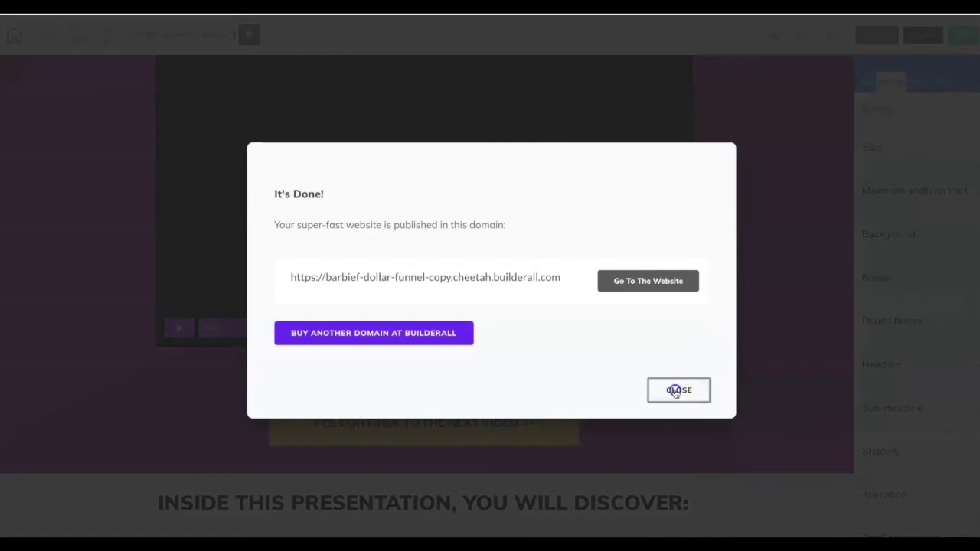
click(961, 37)
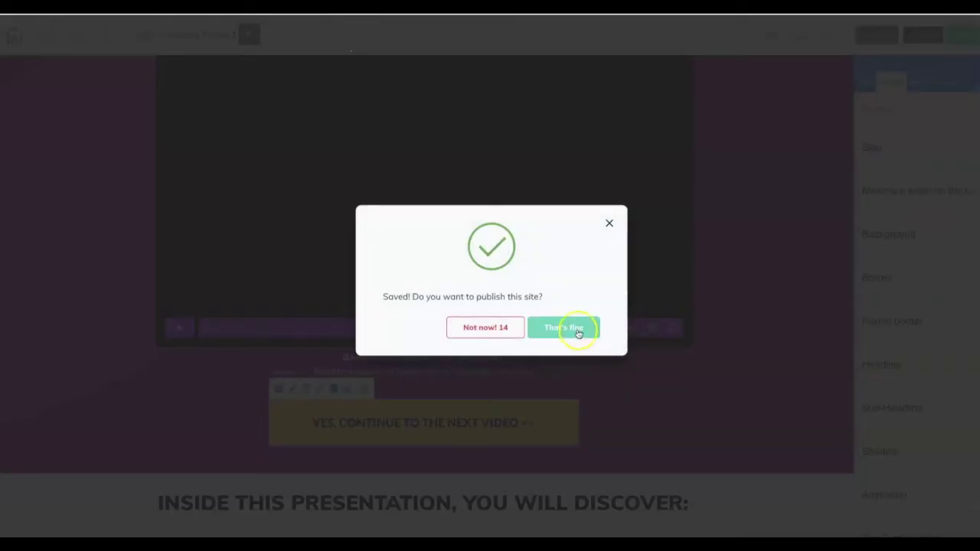
click(577, 331)
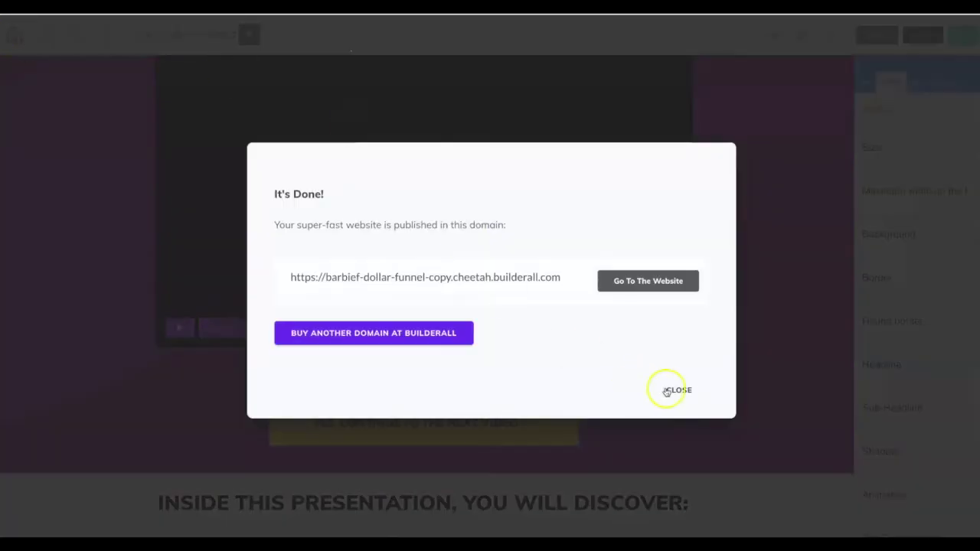
click(666, 391)
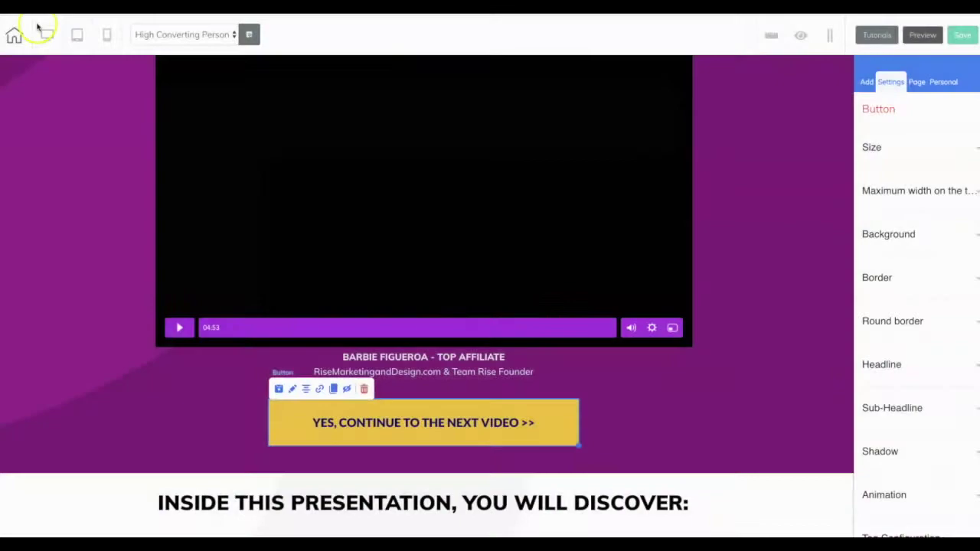
Leave the page editor for the site's page overview and republish the $1.00 Funnel - Digital Business 1 site
click(14, 34)
click(537, 297)
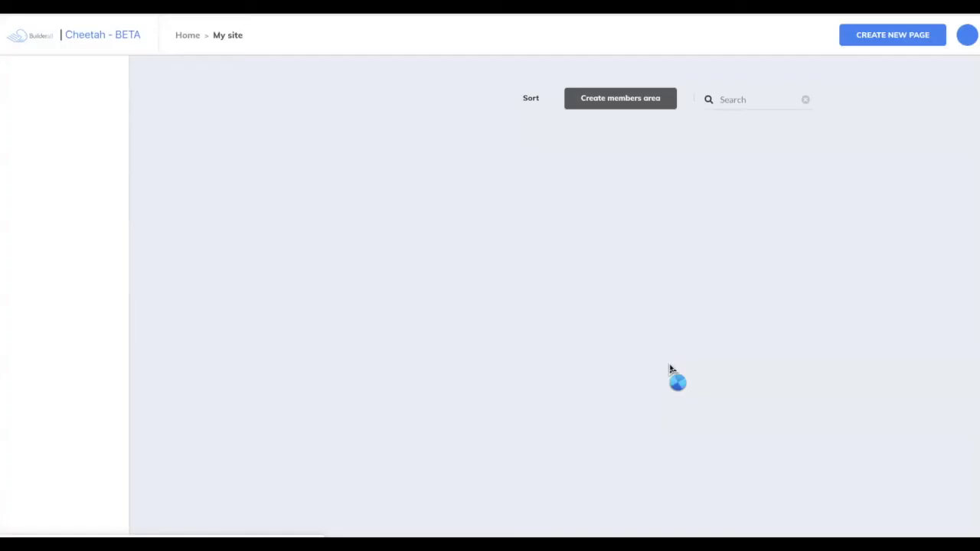
click(924, 33)
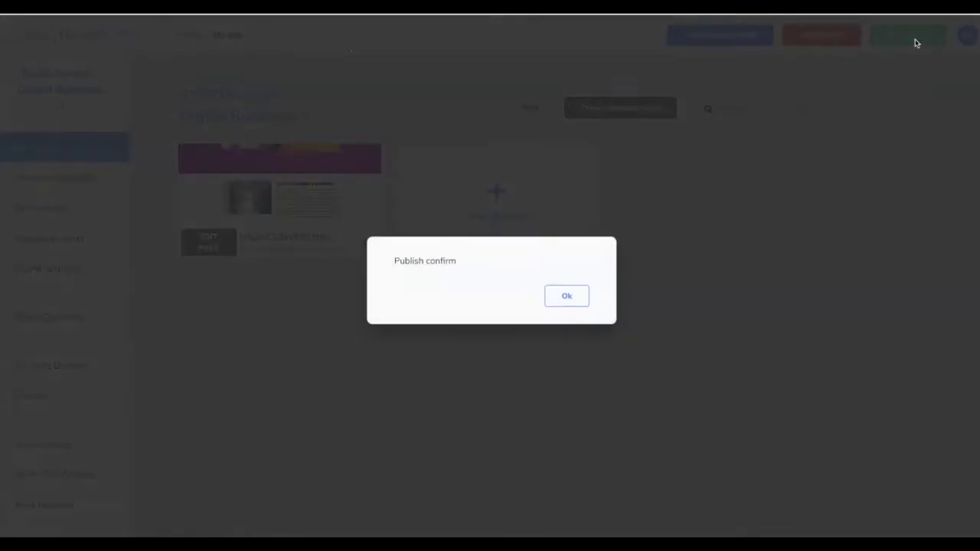
click(567, 296)
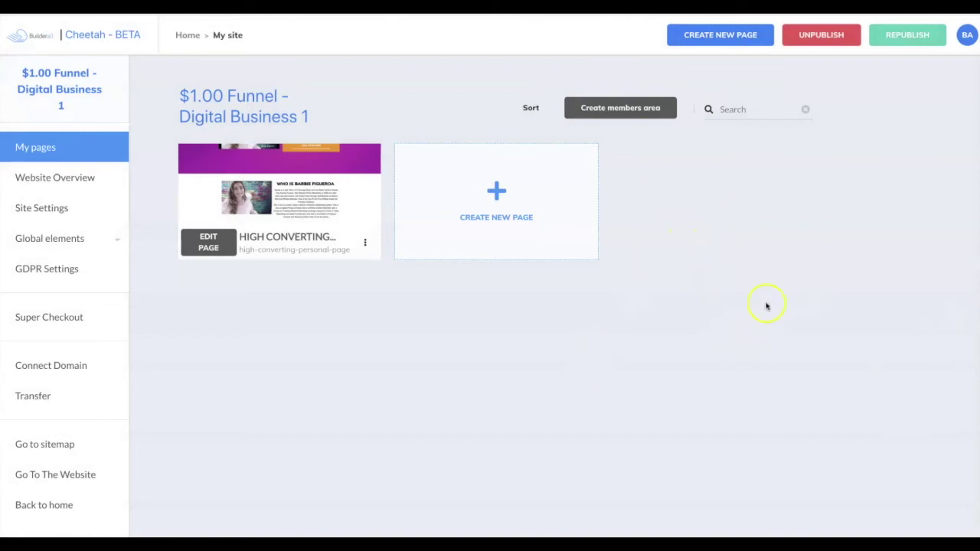
Open the live dollar-funnel-copy website from the list of sites and test its "YES, CONTINUE TO THE NEXT VIDEO >>" button link
click(32, 38)
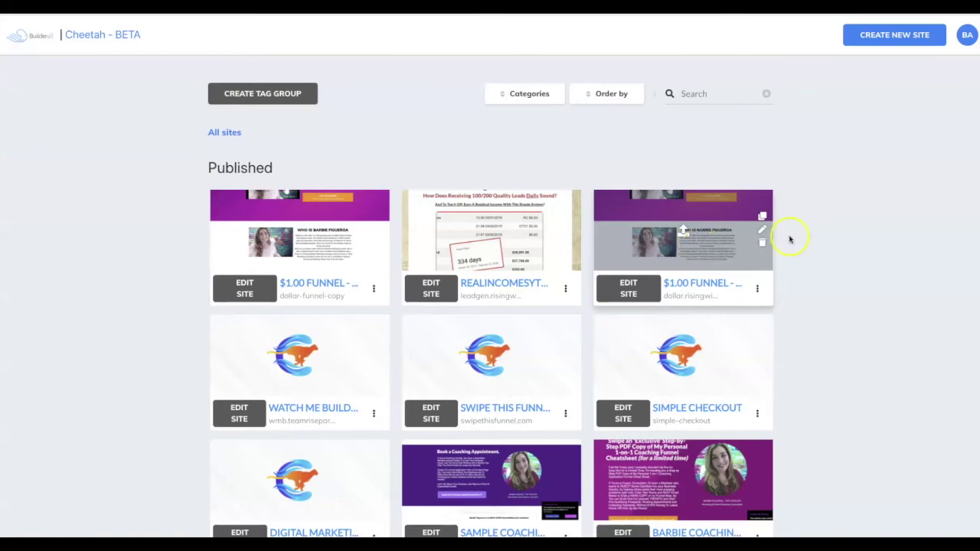
double_click(333, 295)
click(374, 290)
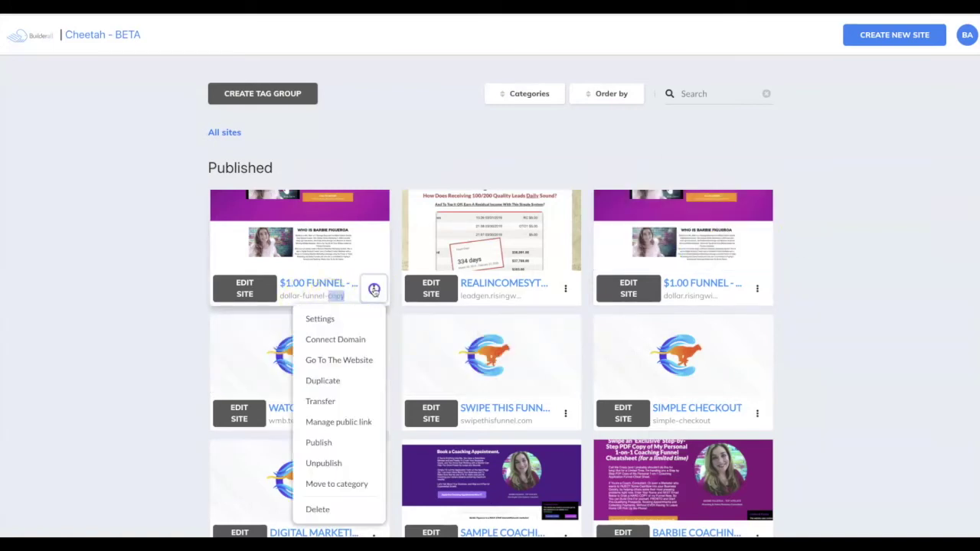
click(348, 360)
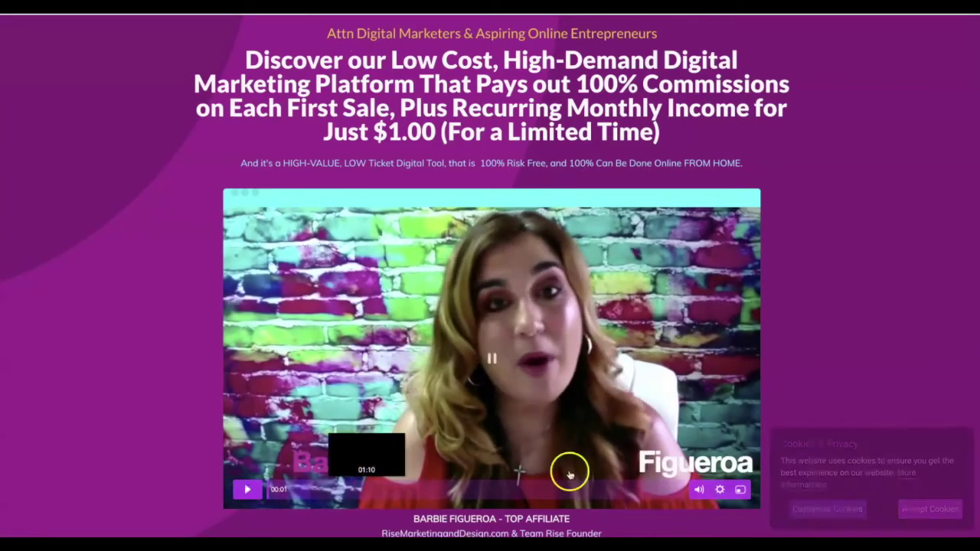
scroll(832, 356, down, 3)
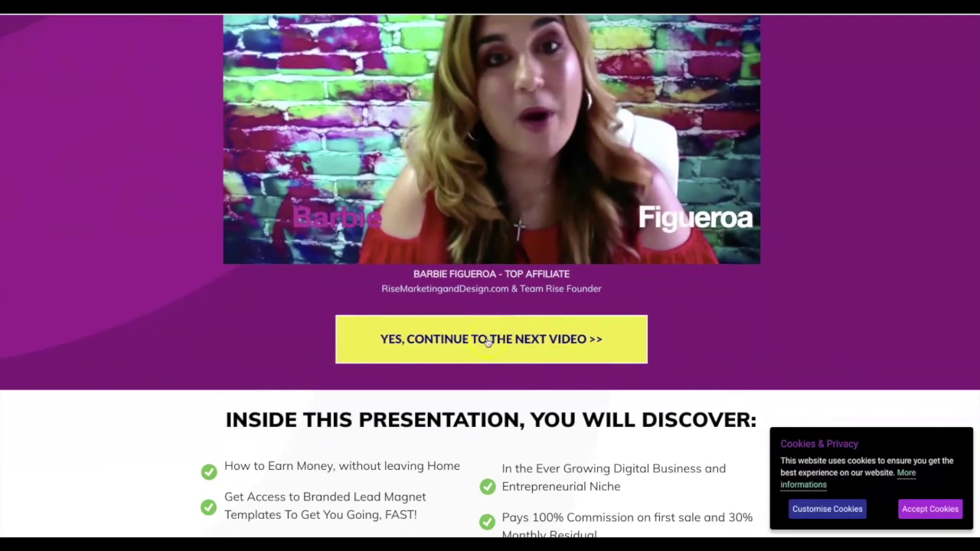
click(527, 339)
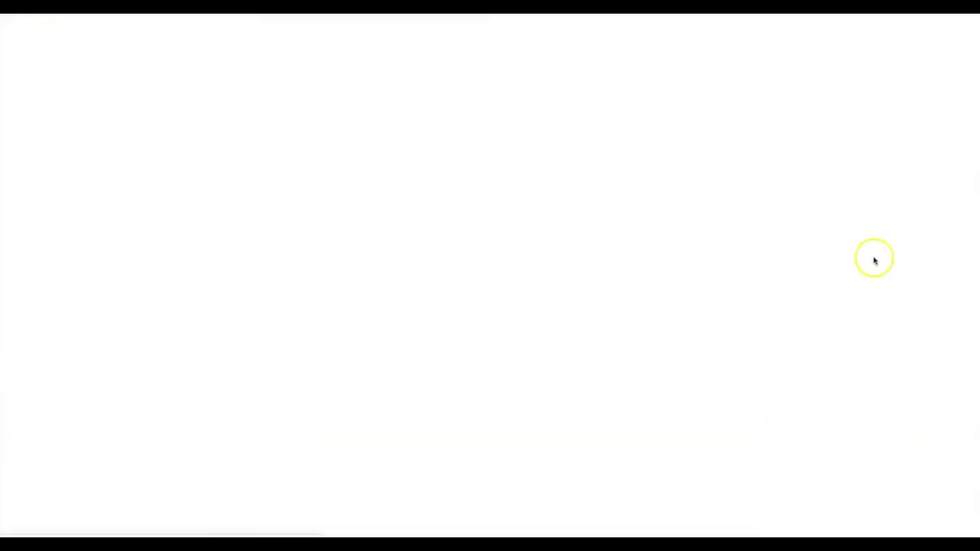